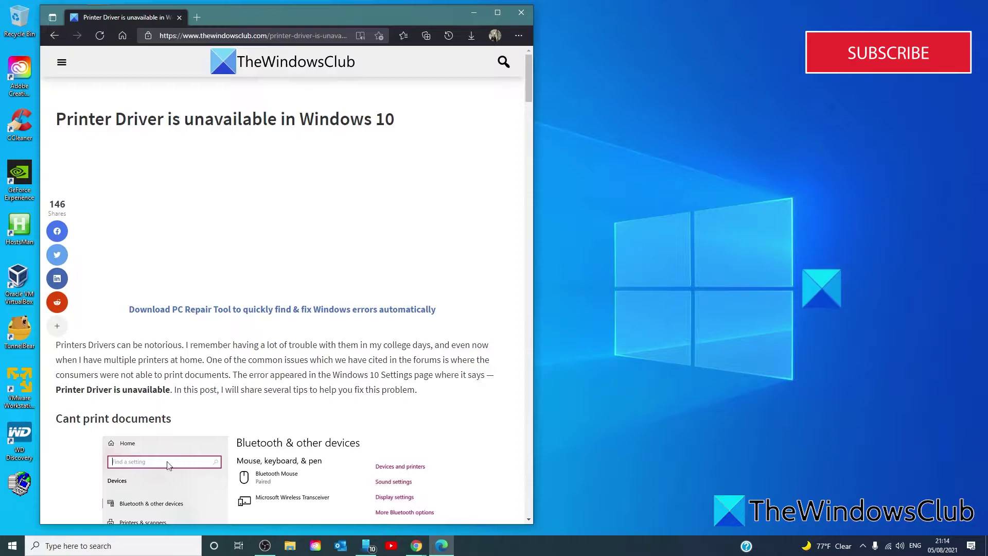
Step: Review the Adobe PDF printer's options under Print queues in Device Manager, then close it
right_click(12, 545)
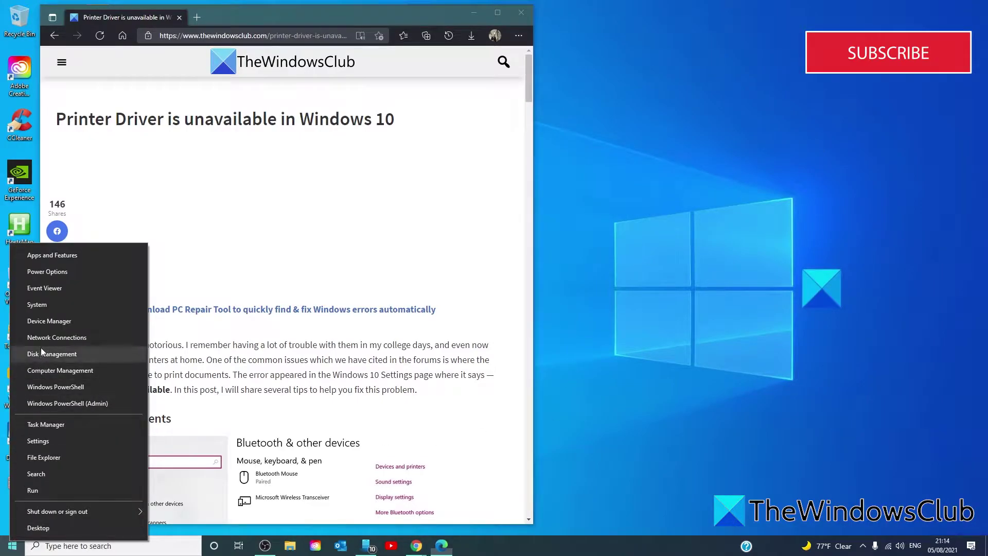
click(46, 321)
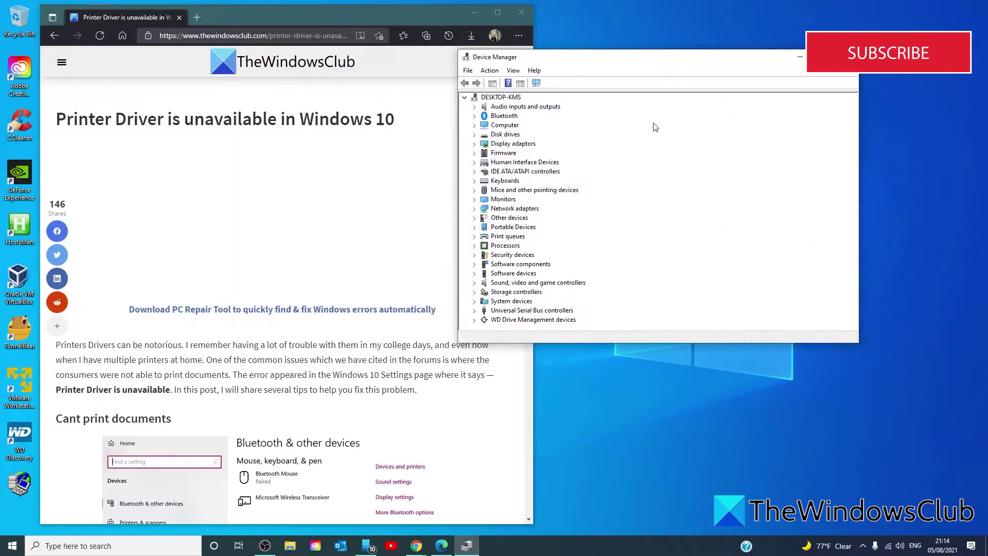
click(475, 237)
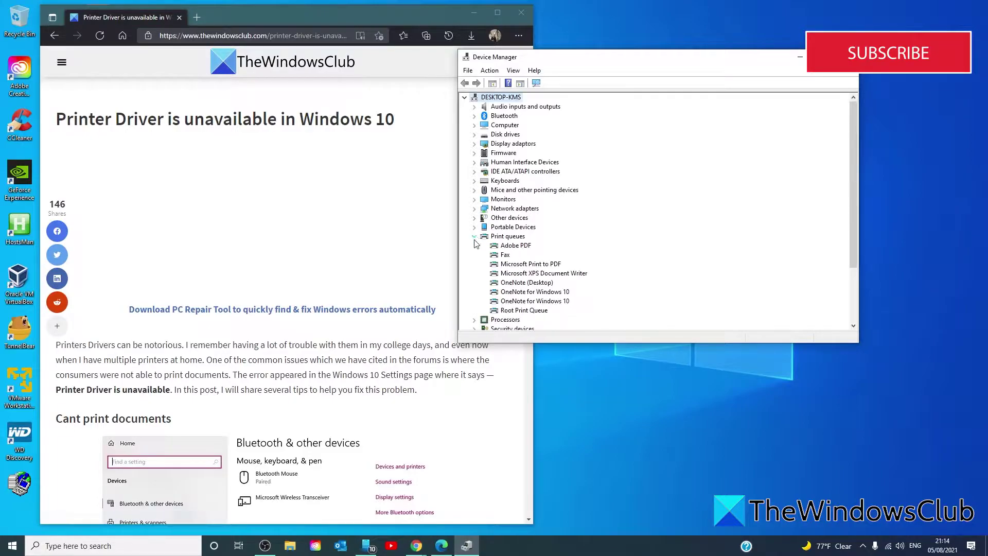
right_click(511, 247)
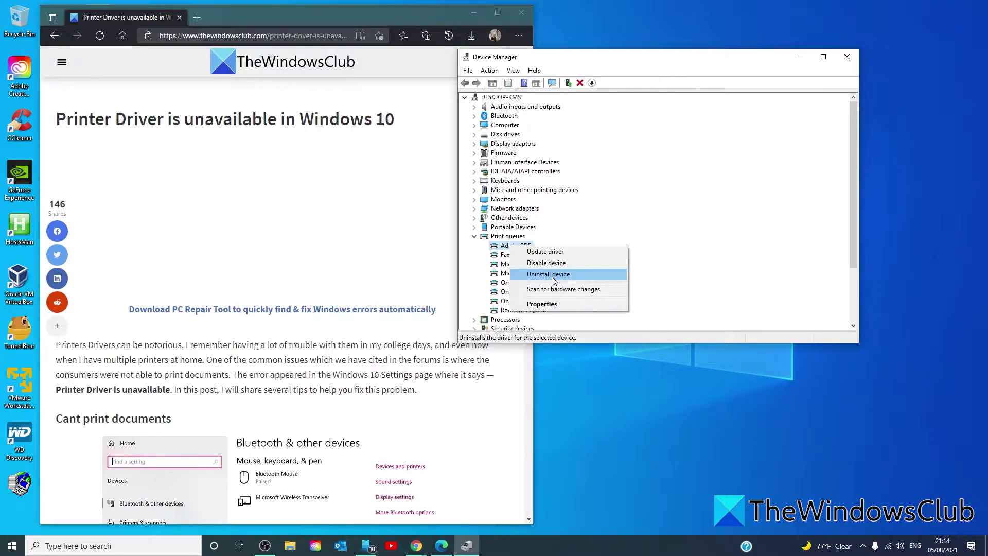
click(740, 286)
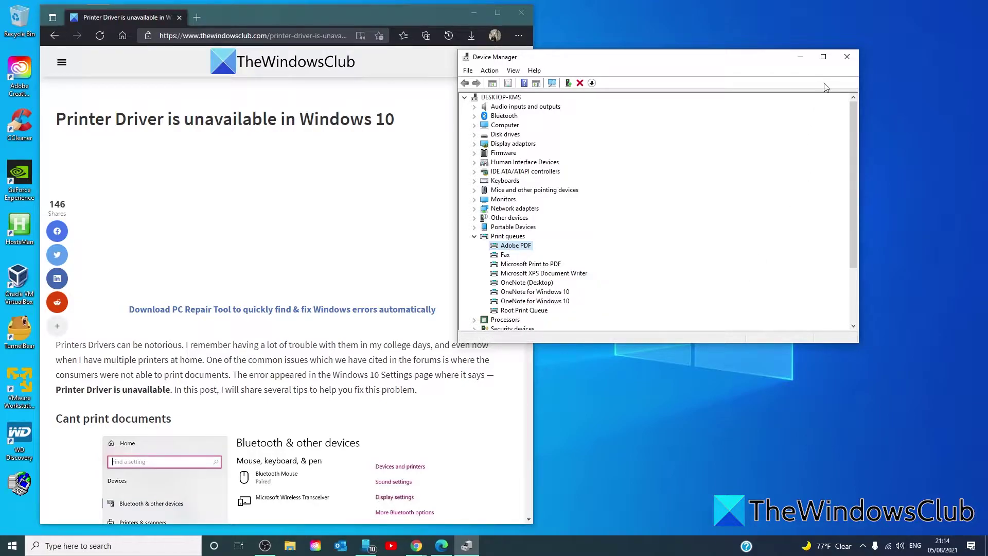
click(847, 59)
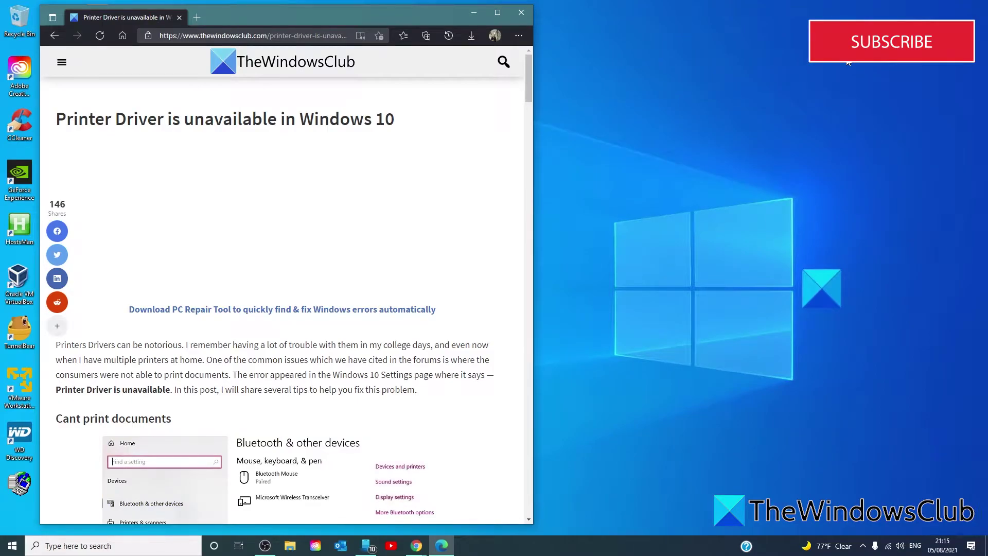
Step: Update the Fax printer's driver to the Generic software device driver from this computer
right_click(12, 546)
click(51, 327)
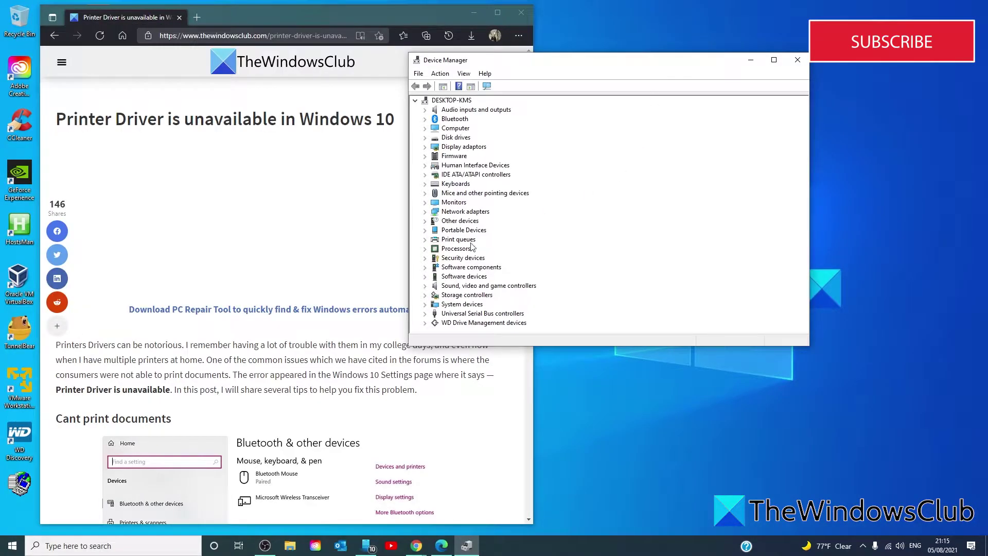
click(424, 239)
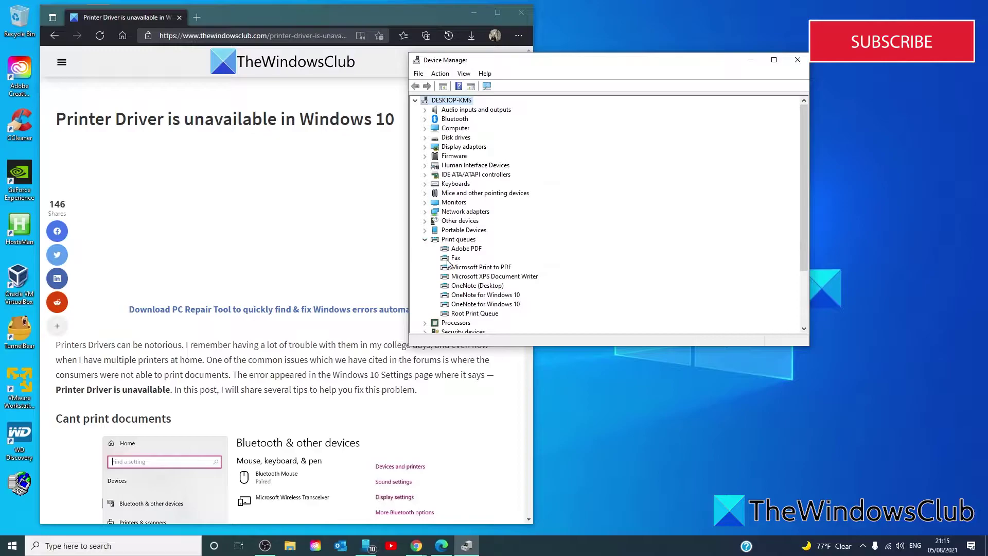
right_click(457, 259)
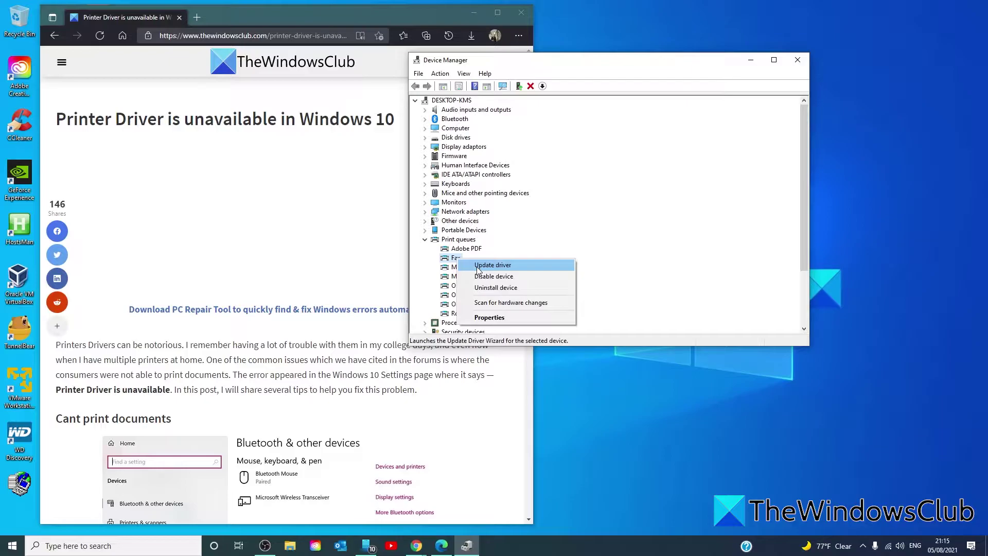
click(478, 266)
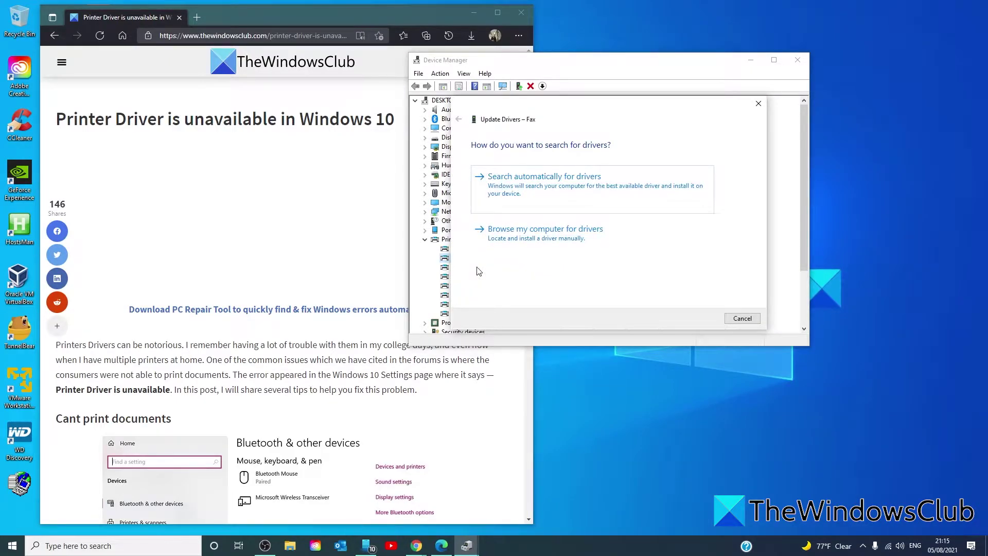
click(559, 235)
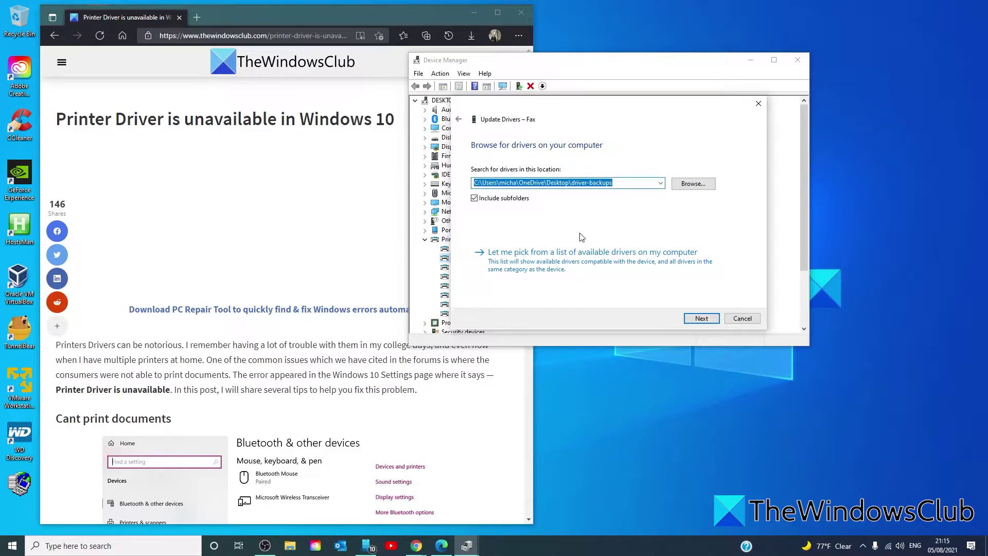
click(577, 267)
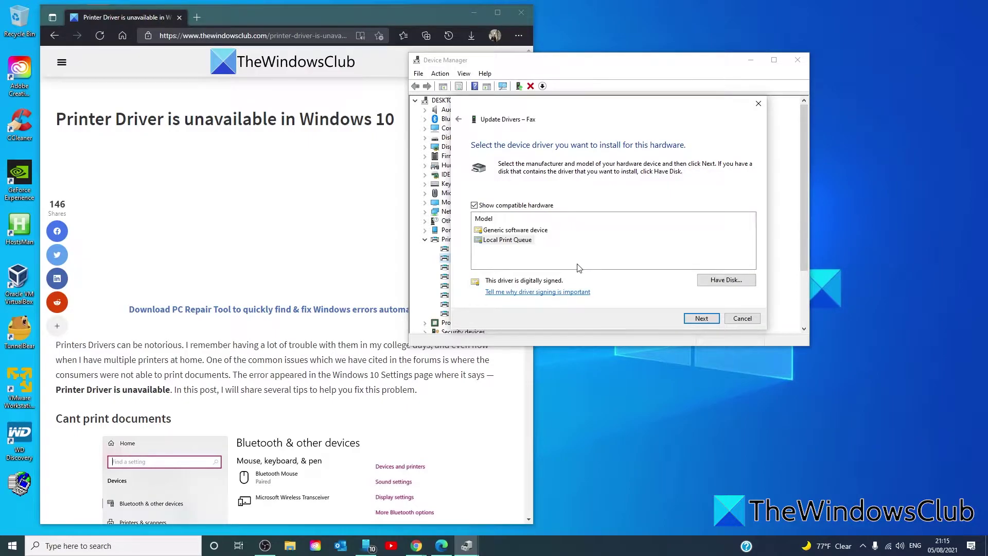
click(541, 231)
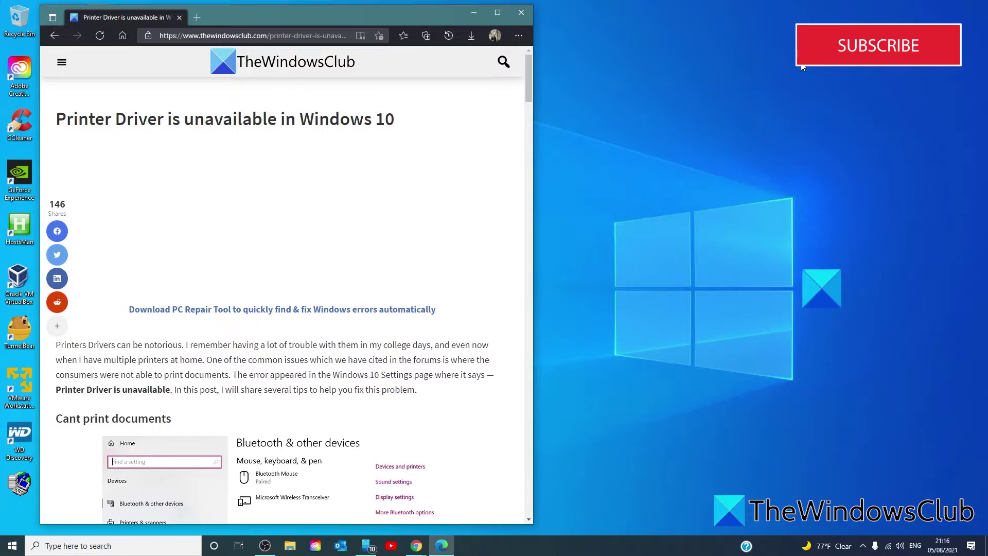
Step: Set the rufus-3.14 file in Downloads to run in Windows 8 compatibility mode
click(291, 545)
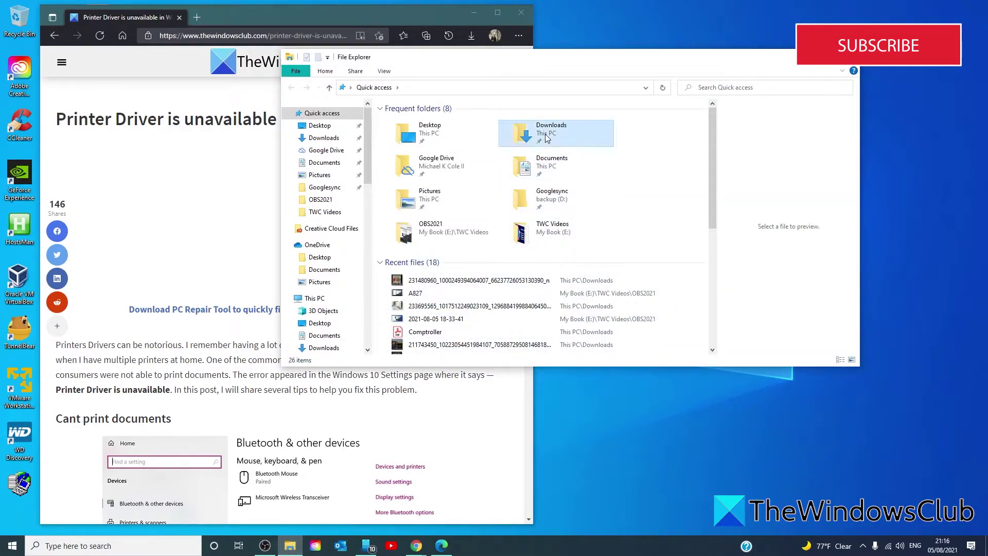
click(546, 138)
double_click(545, 138)
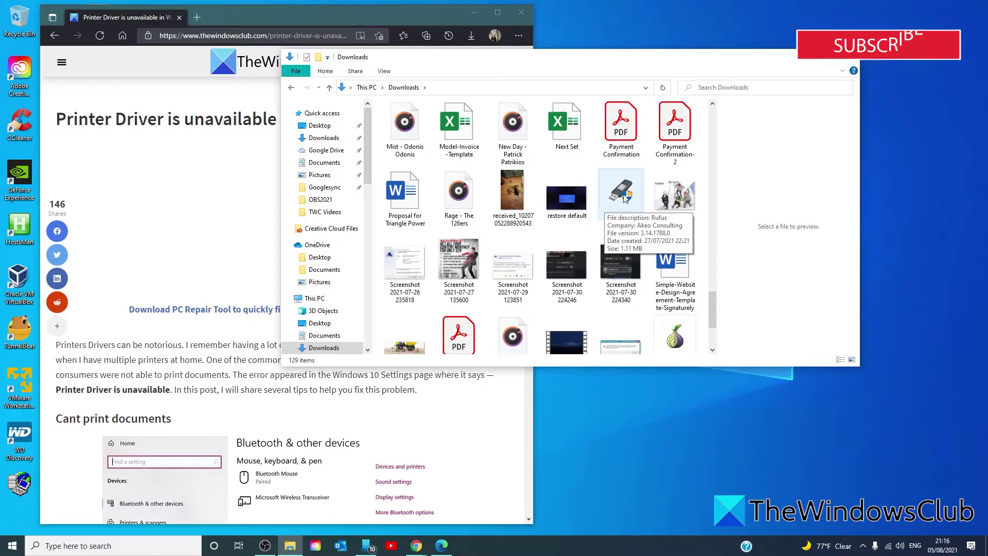
right_click(624, 196)
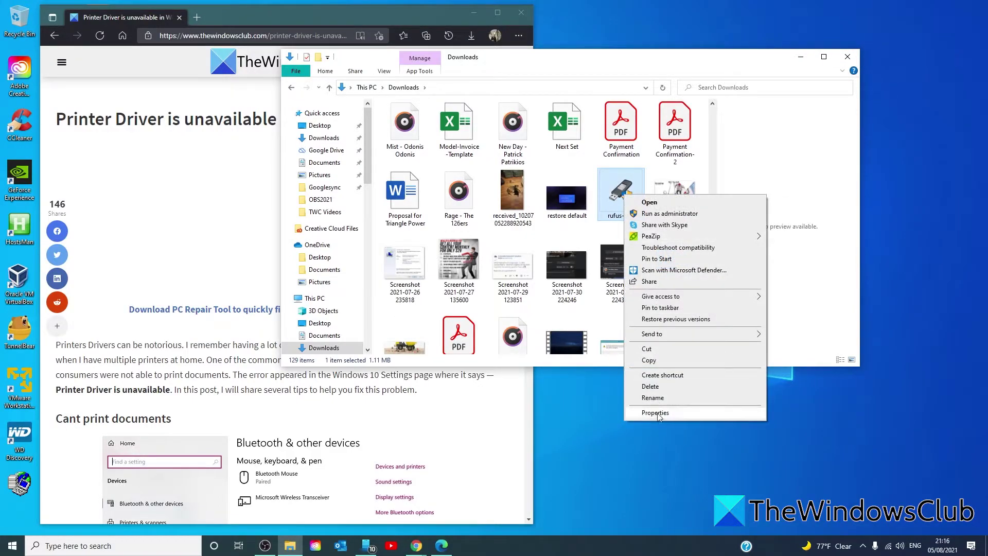
click(658, 414)
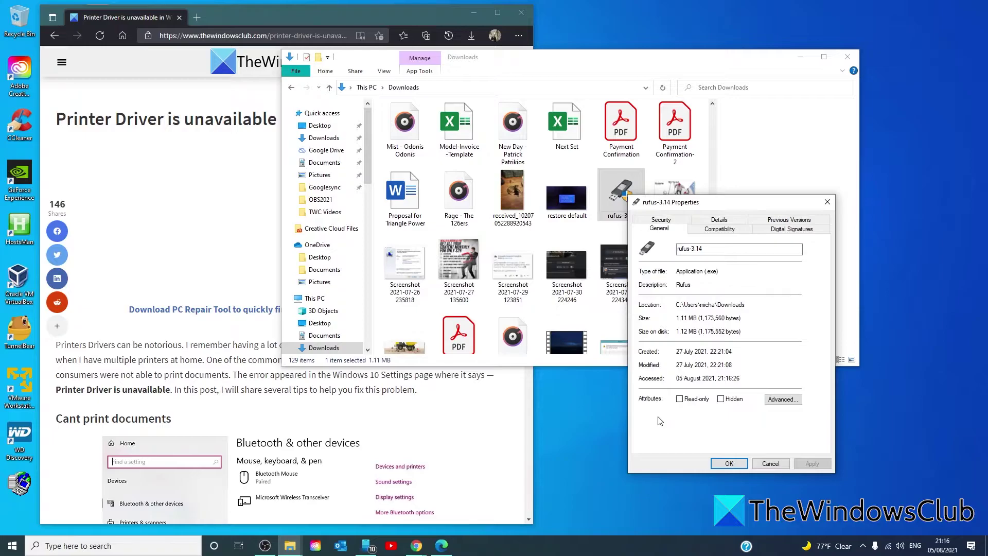
click(729, 235)
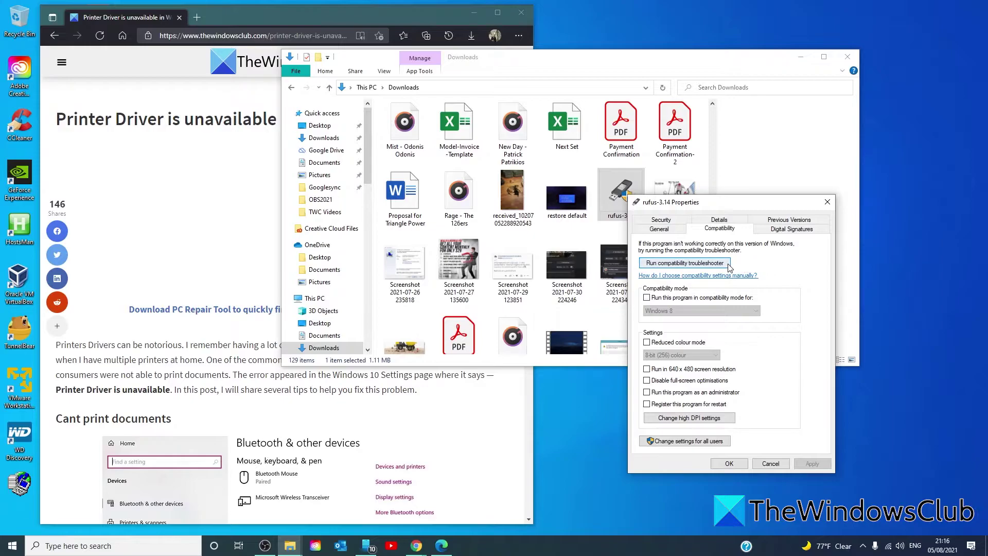
click(647, 298)
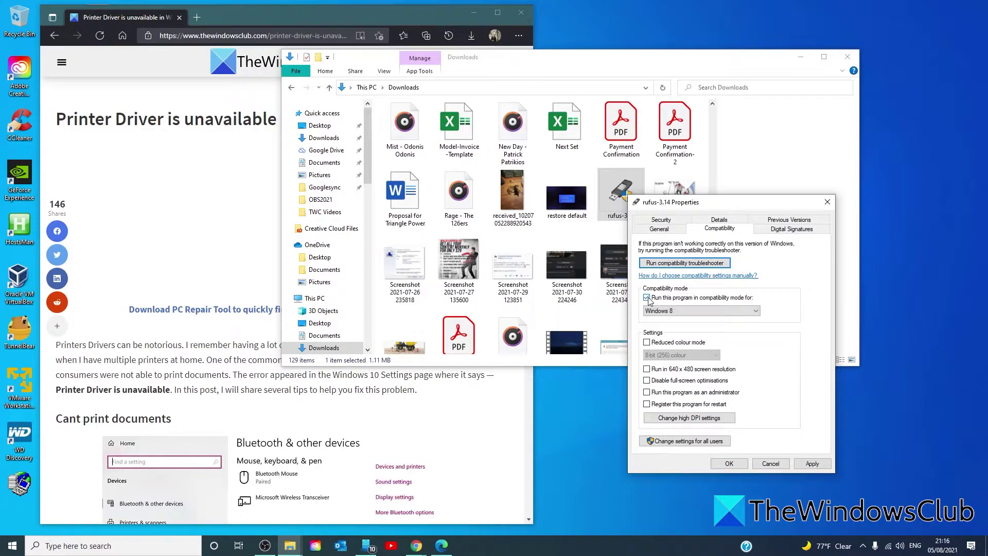
click(757, 311)
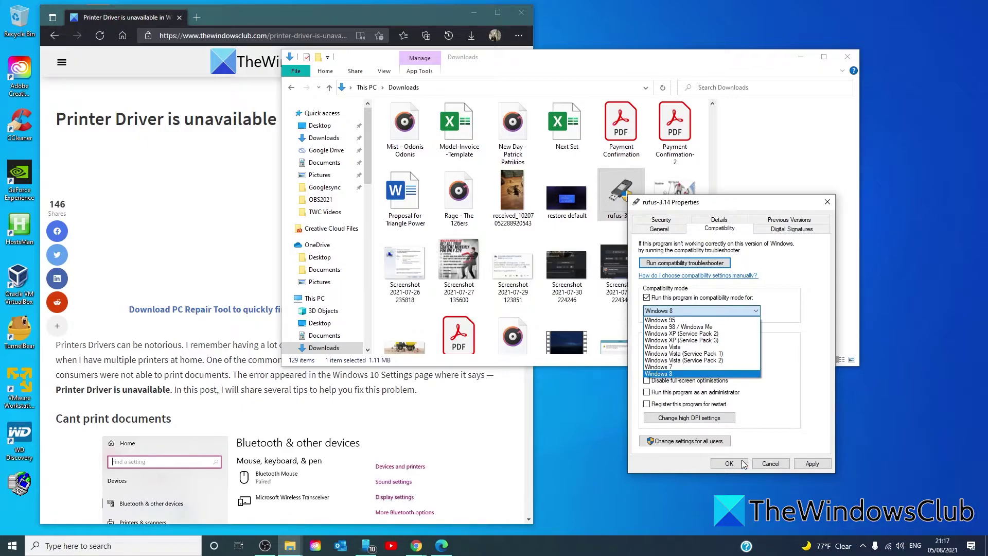
click(827, 204)
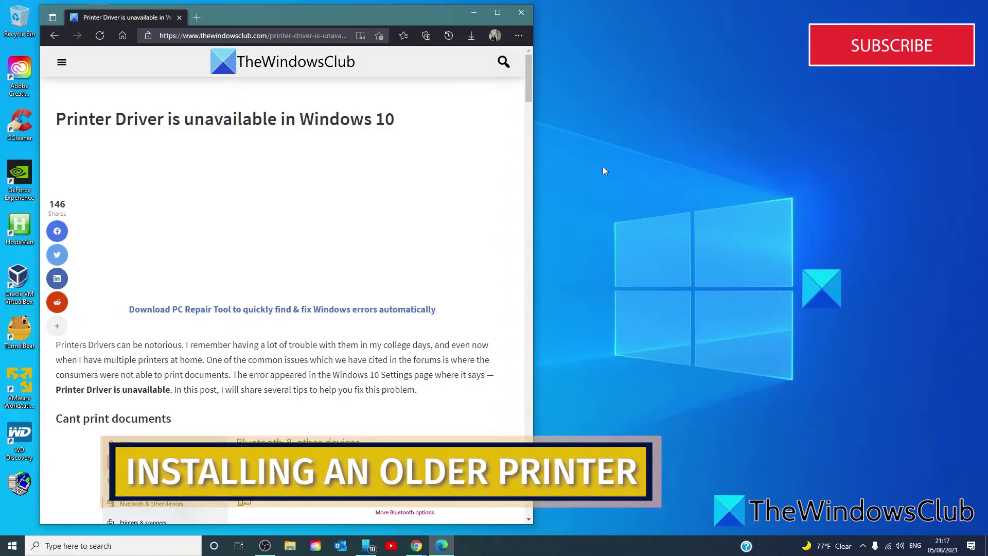
Step: Go to Settings > Devices > Printers & scanners and choose 'Add a printer or scanner'
click(12, 546)
click(10, 499)
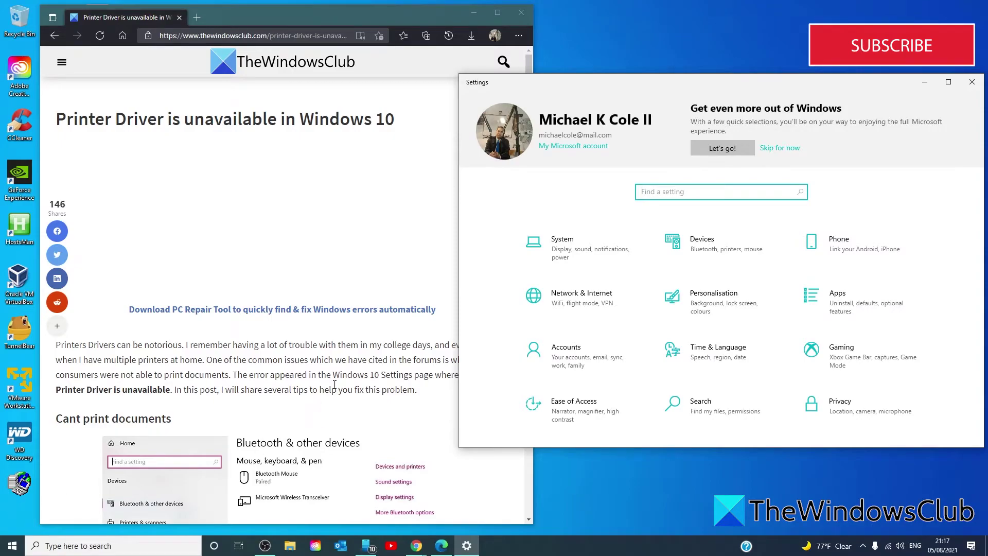
click(710, 247)
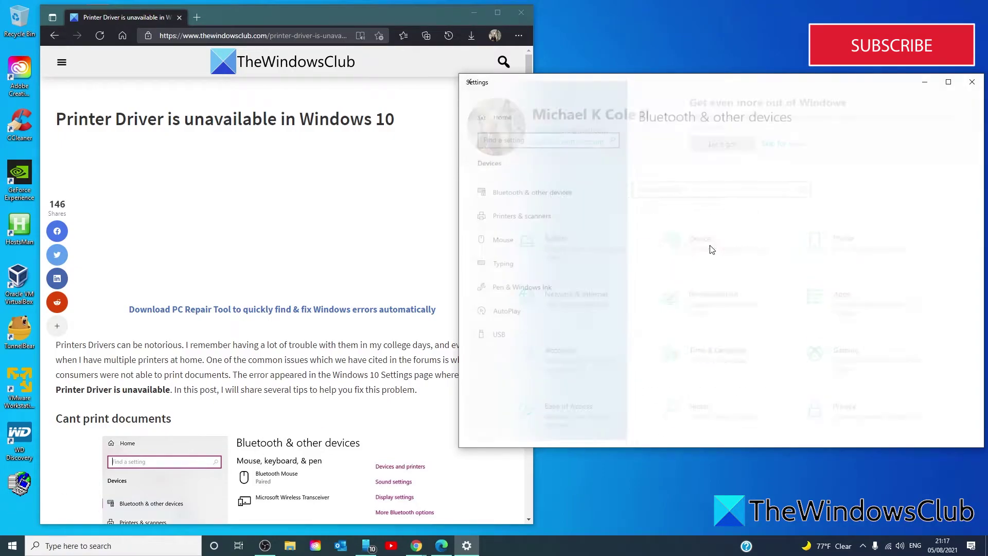
click(560, 219)
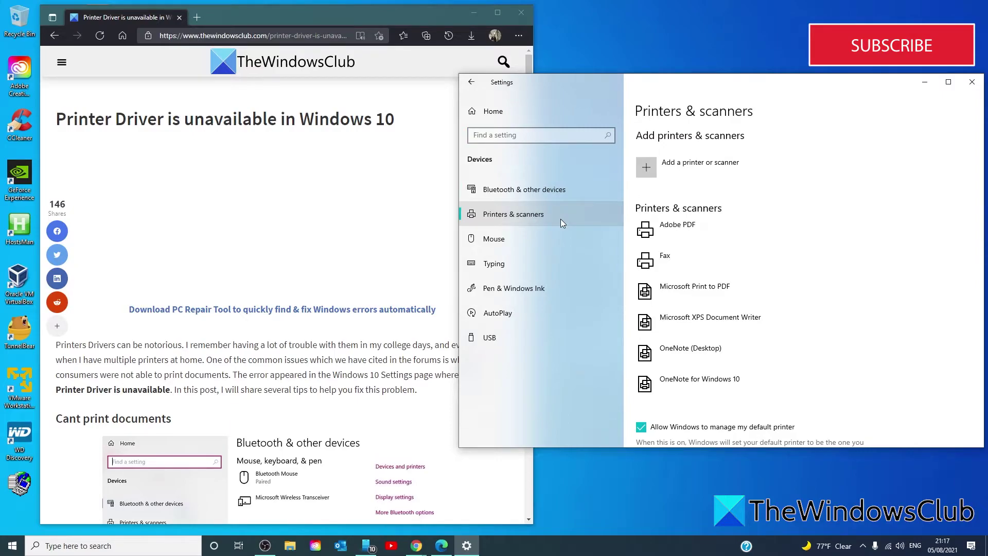
scroll(804, 279, down, 5)
scroll(804, 280, up, 4)
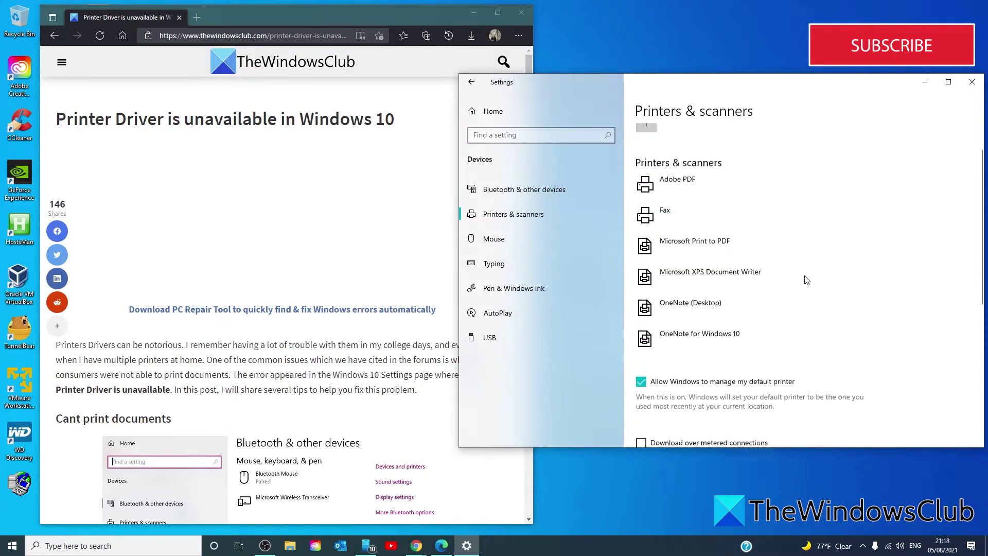
scroll(804, 280, up, 1)
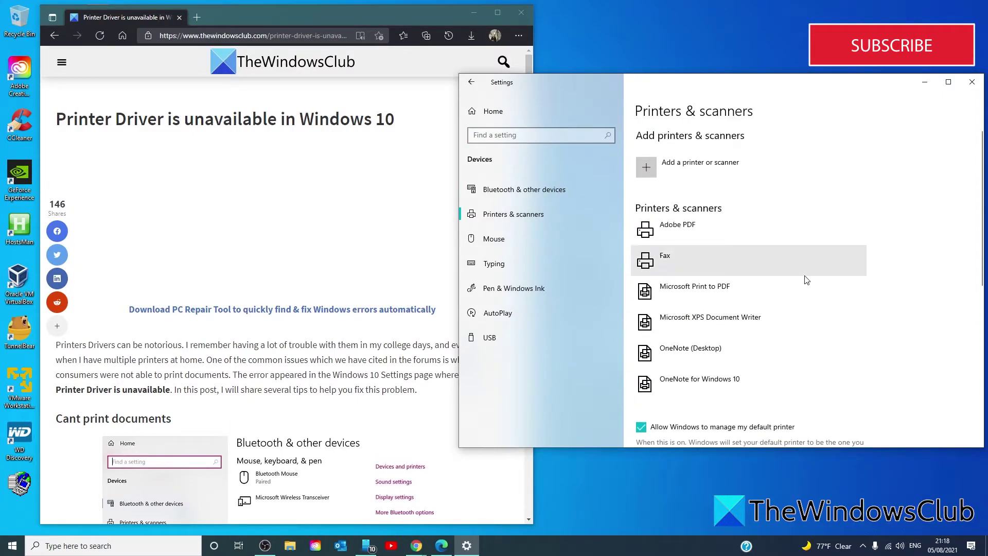
click(643, 166)
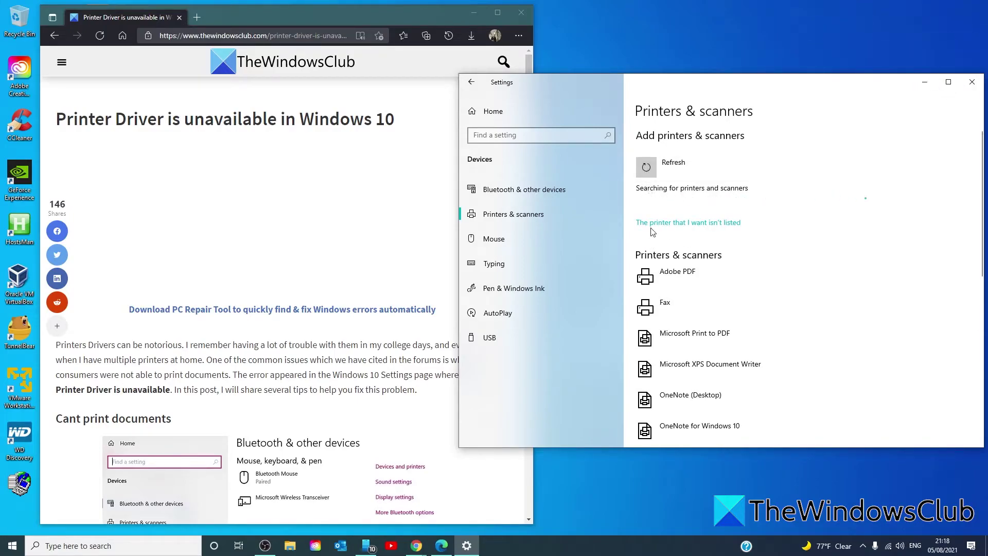
Step: Choose 'The printer that I want isn't listed', then the 'My printer is a little older' search
click(710, 224)
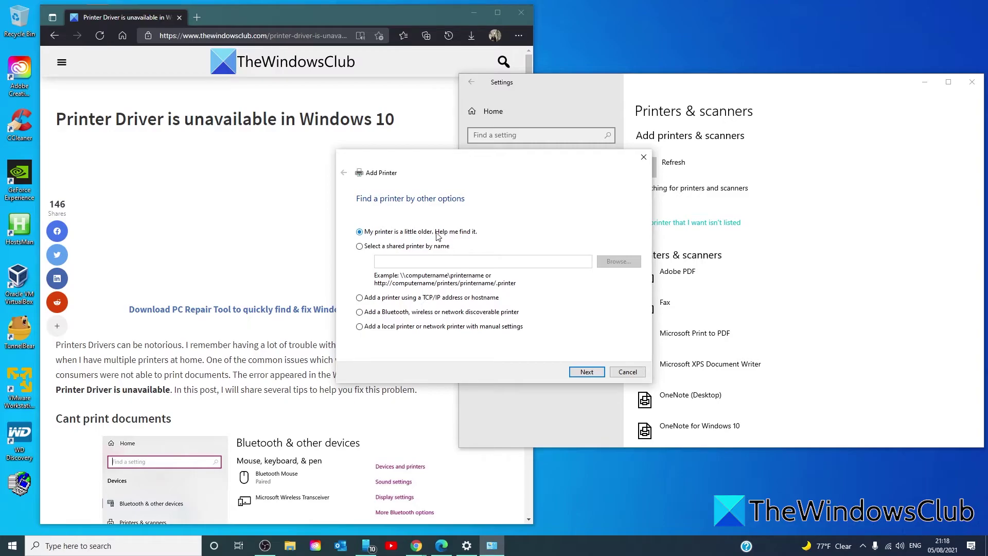
click(583, 374)
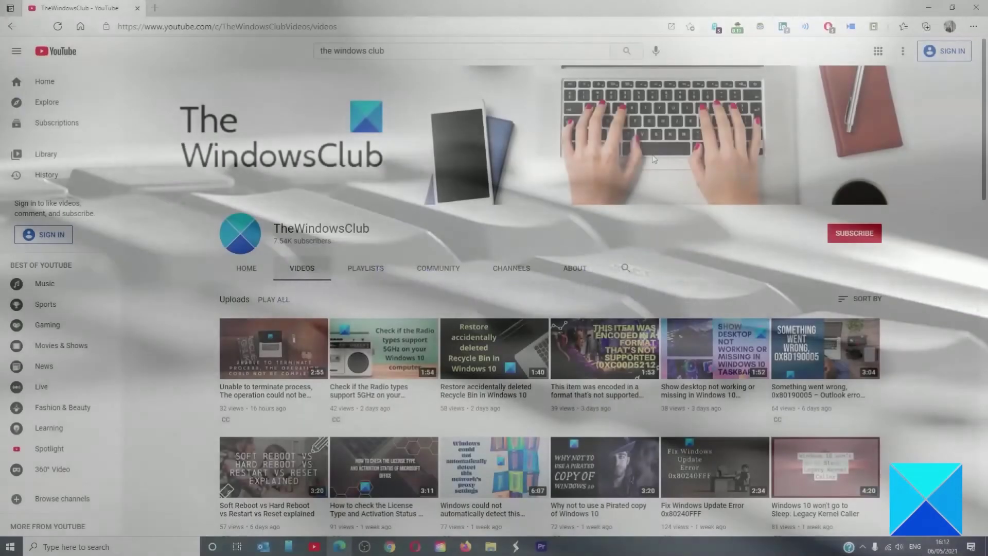
scroll(652, 155, down, 2)
scroll(652, 154, down, 2)
scroll(653, 155, down, 1)
scroll(652, 158, down, 3)
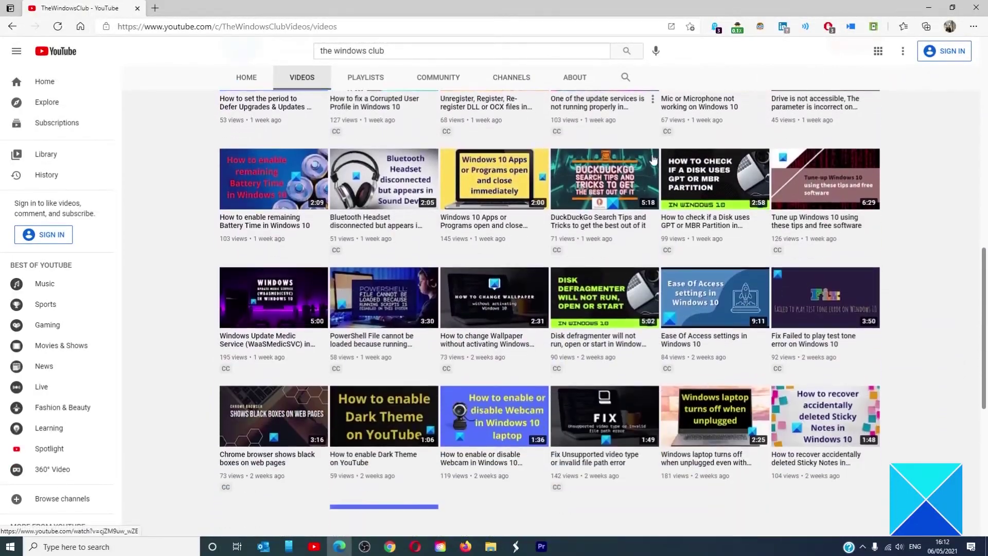
scroll(652, 158, down, 2)
scroll(652, 158, down, 3)
scroll(651, 160, up, 2)
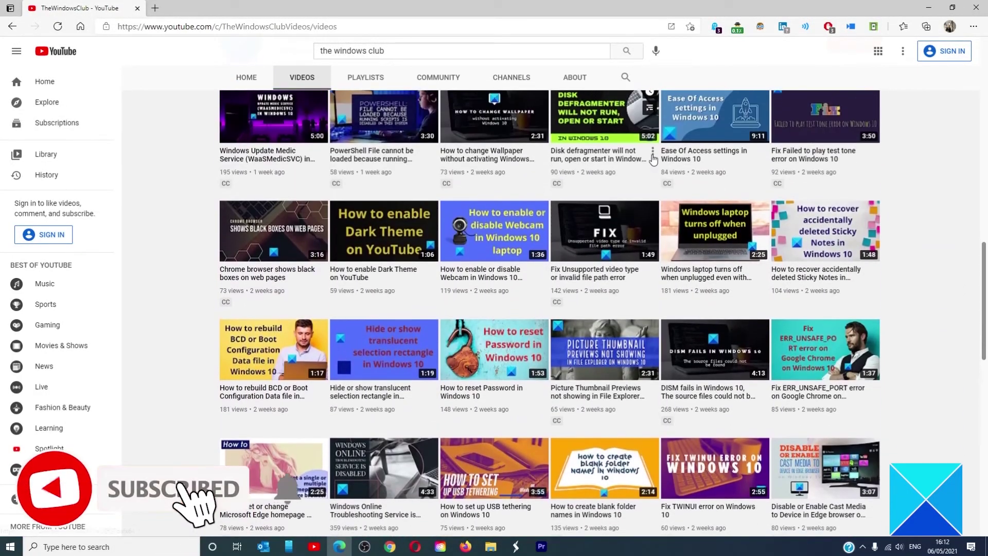
scroll(652, 160, up, 2)
scroll(651, 159, up, 2)
scroll(652, 160, up, 2)
scroll(652, 160, up, 2)
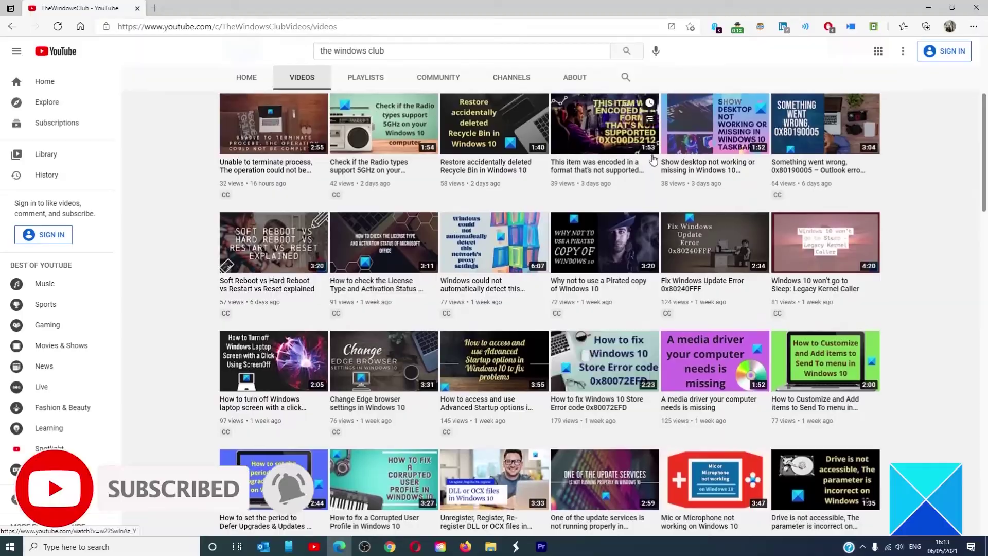